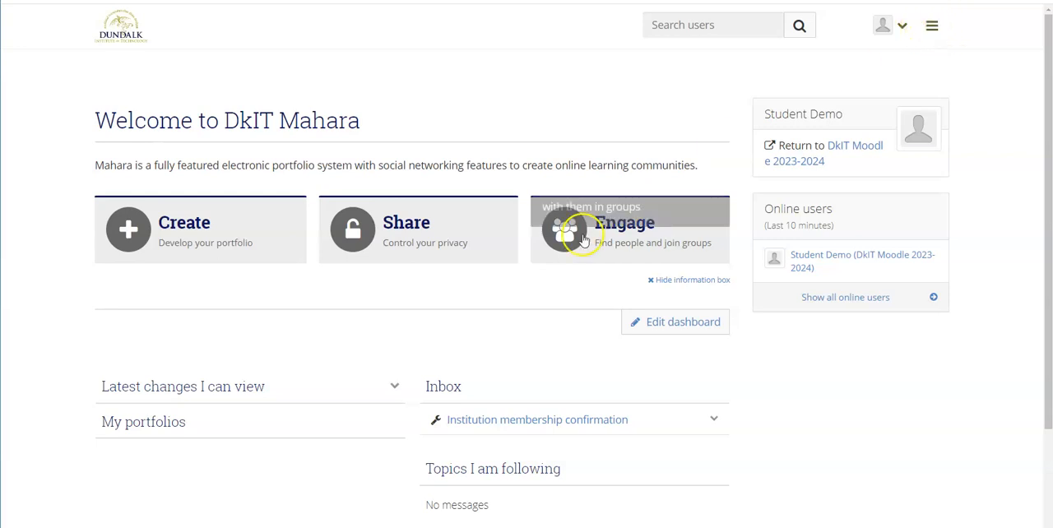
- View the Pages and collections overview through the dashboard's Create shortcut and return to the dashboard
click(191, 236)
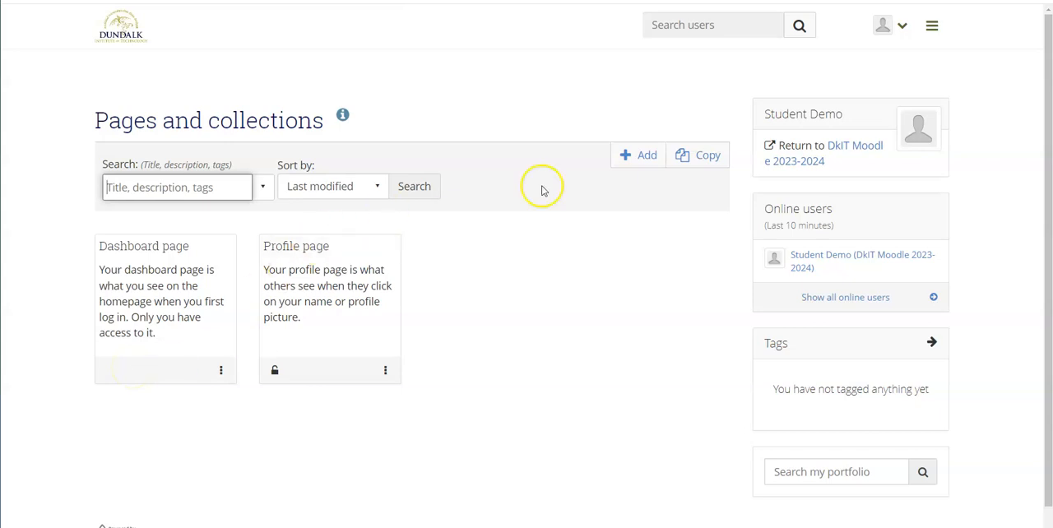
click(933, 29)
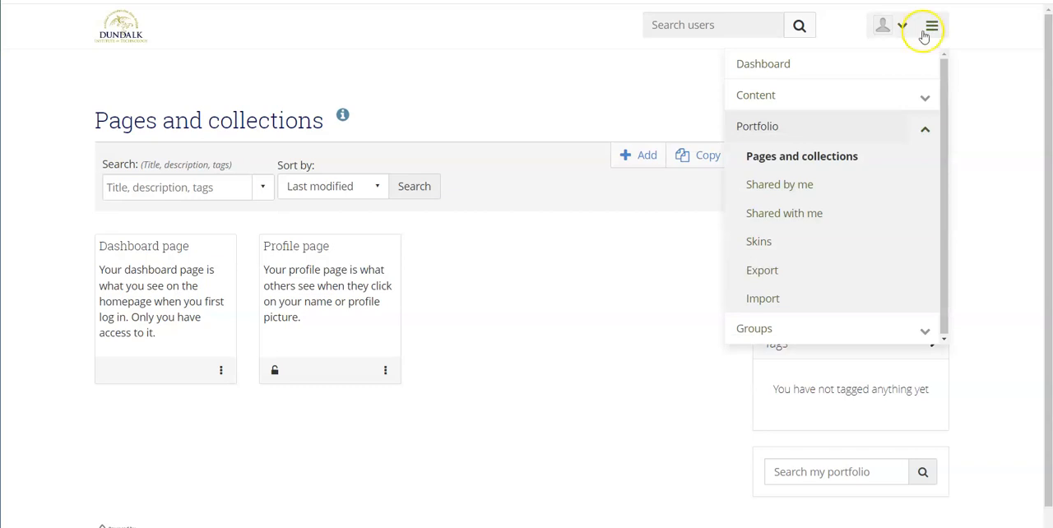
click(763, 65)
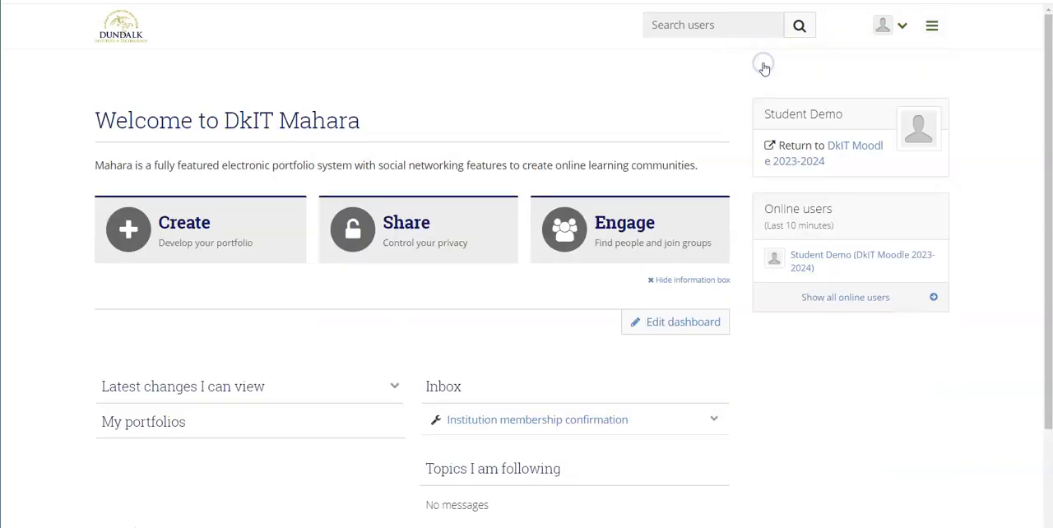
- Start a new portfolio page, not a collection, from the Pages and collections overview
click(931, 27)
click(747, 131)
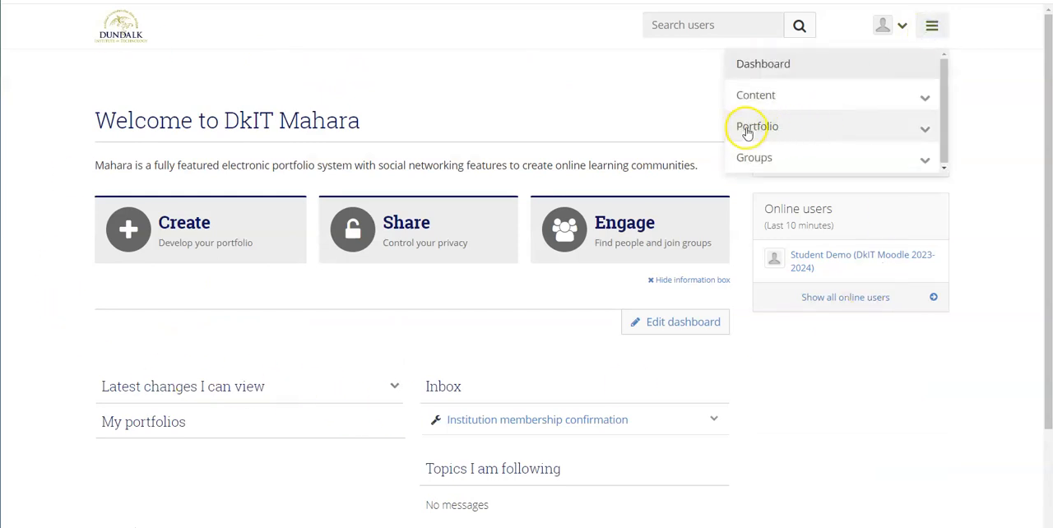
click(924, 129)
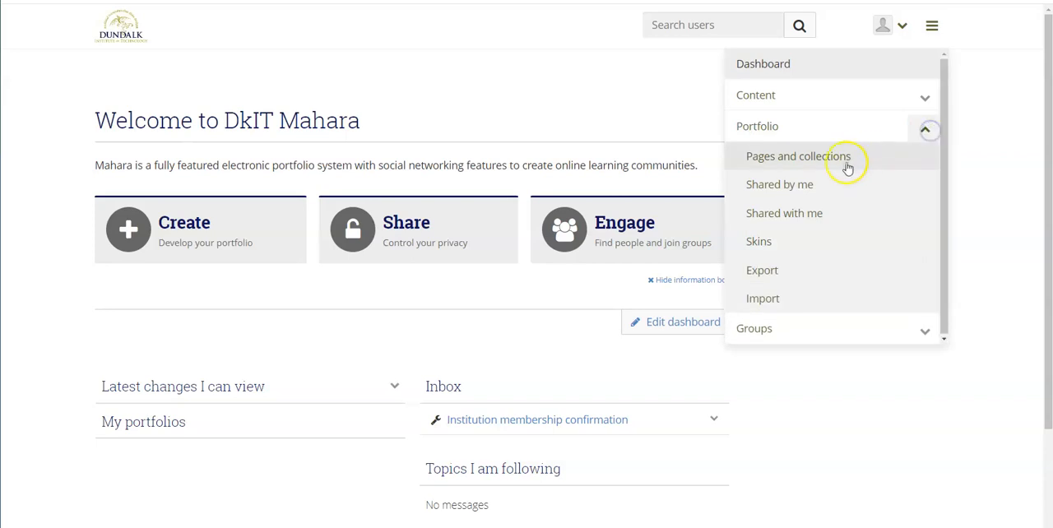
click(780, 157)
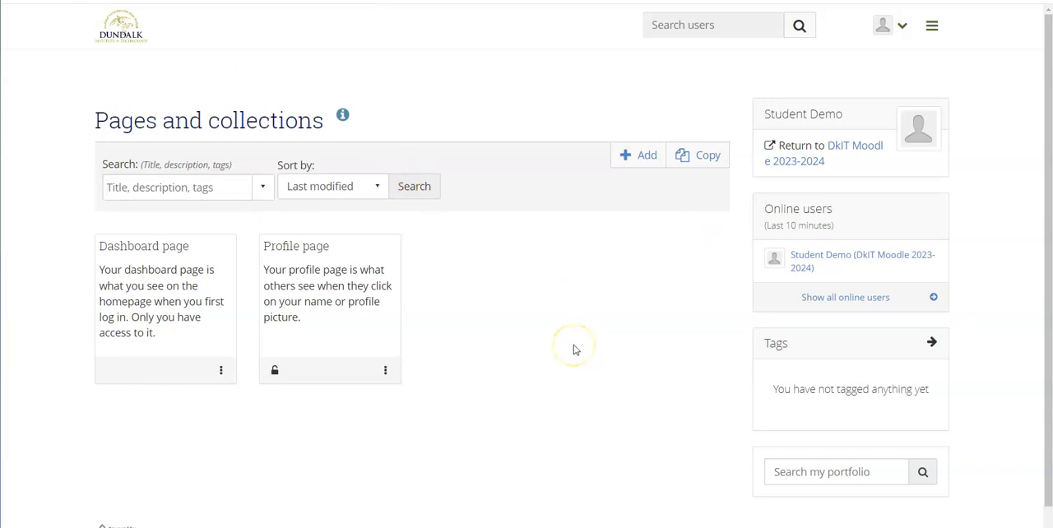
click(640, 158)
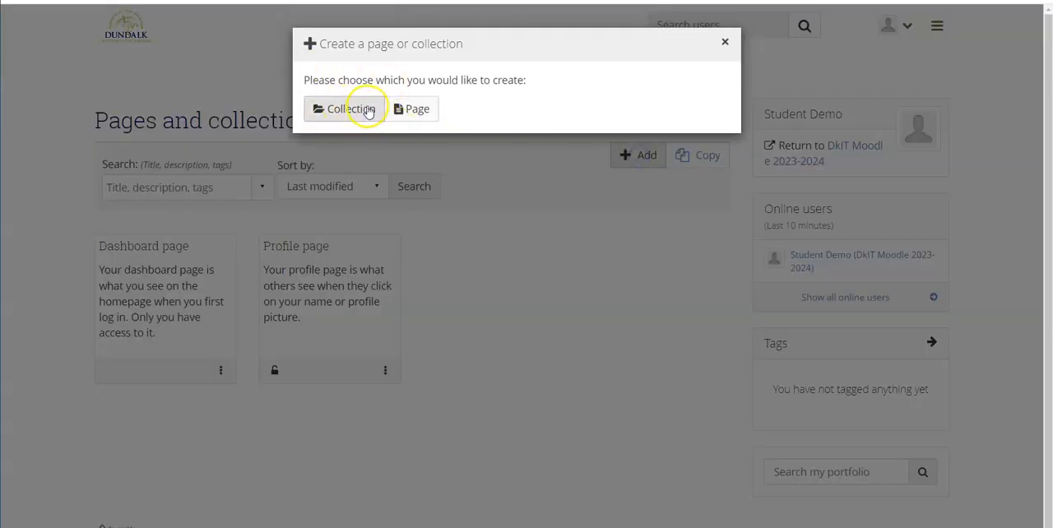
click(417, 111)
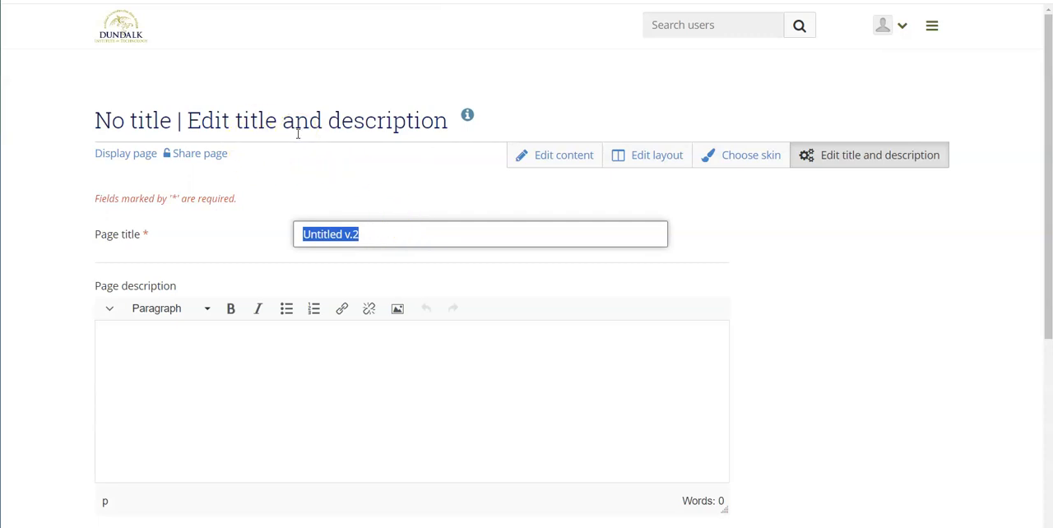
- Title the page "My first page in Mahara", describe it as "My first page." and save it
text(My first page in Mahara)
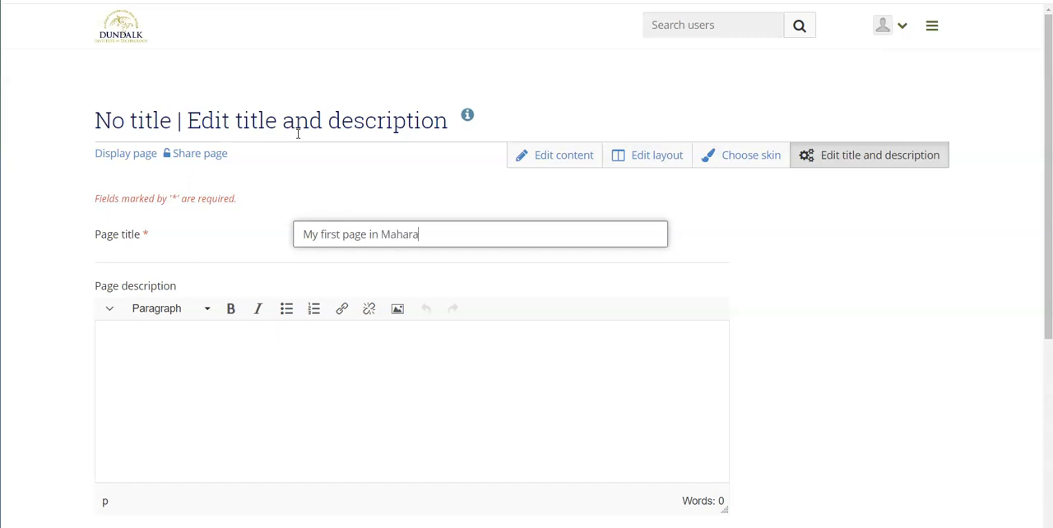
click(135, 338)
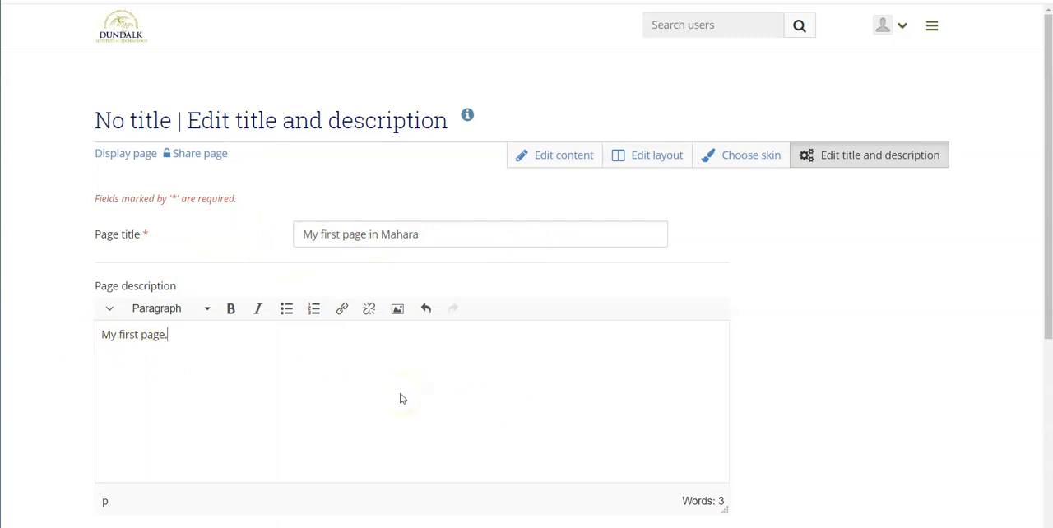
scroll(401, 399, down, 4)
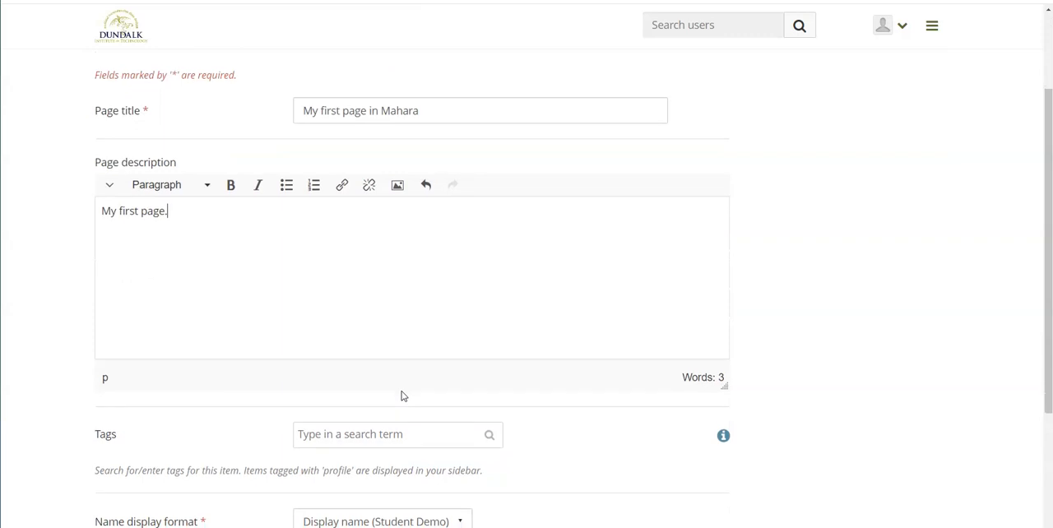
scroll(399, 390, down, 2)
click(124, 440)
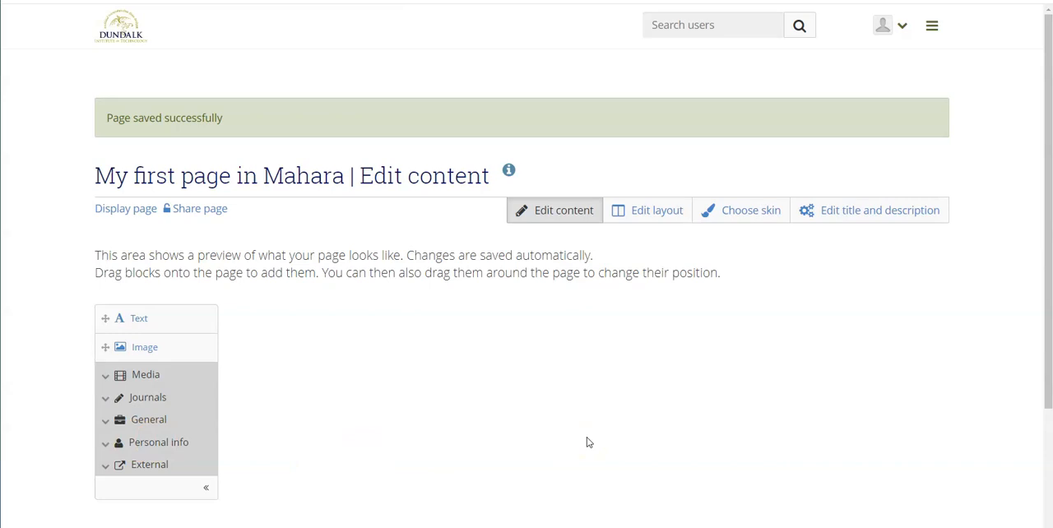
- Save the page's layout with the basic option of two equal columns
click(649, 214)
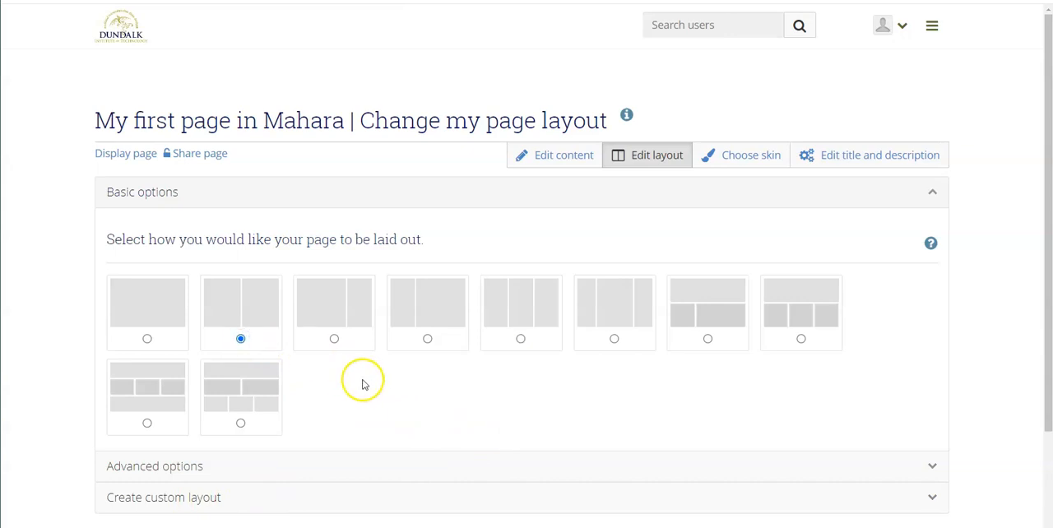
scroll(364, 383, down, 3)
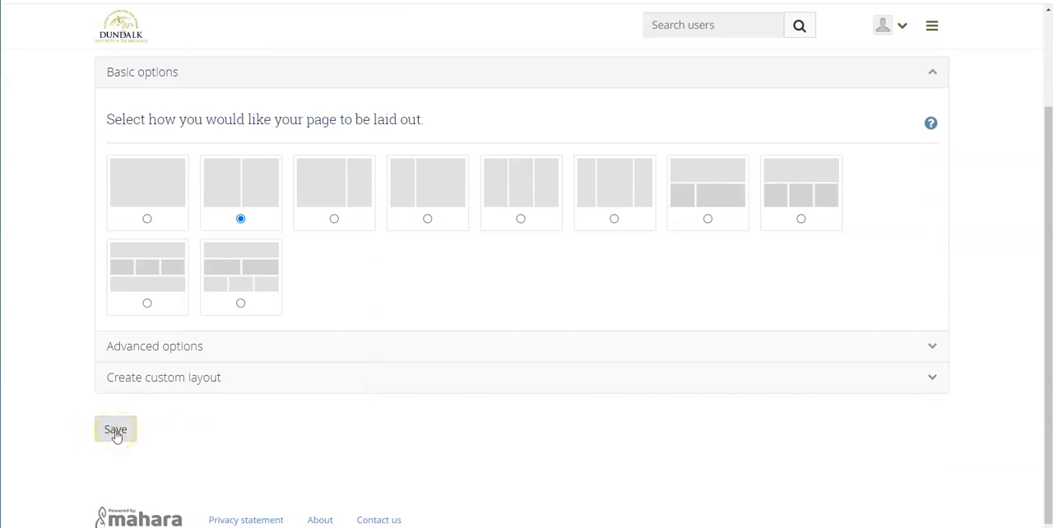
click(116, 431)
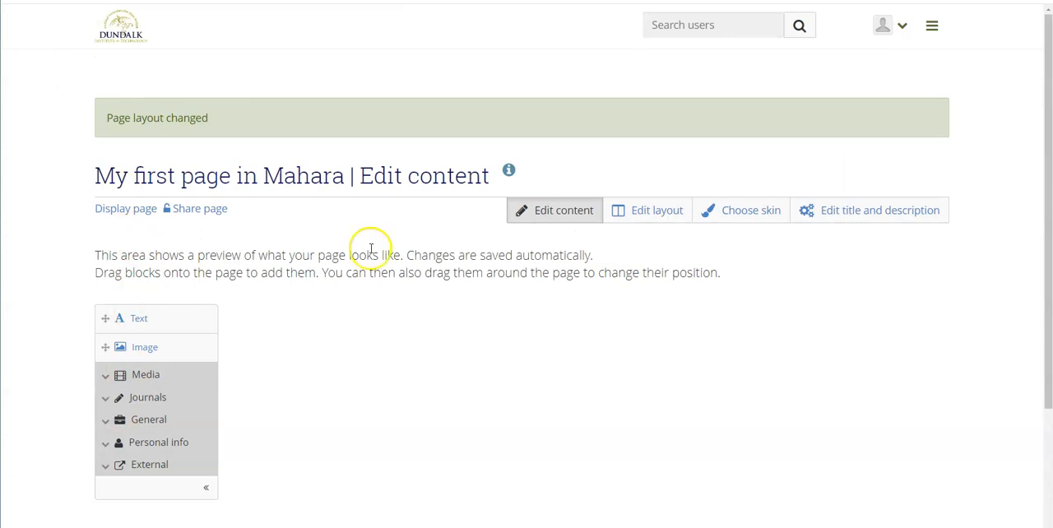
- Revisit and resave the page's title and description settings and its two-column layout
click(870, 215)
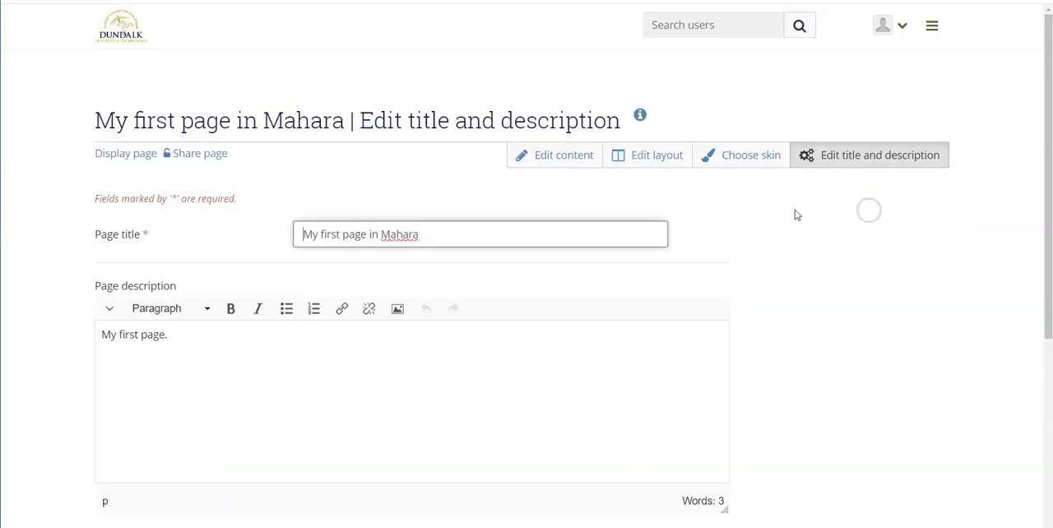
scroll(343, 409, down, 3)
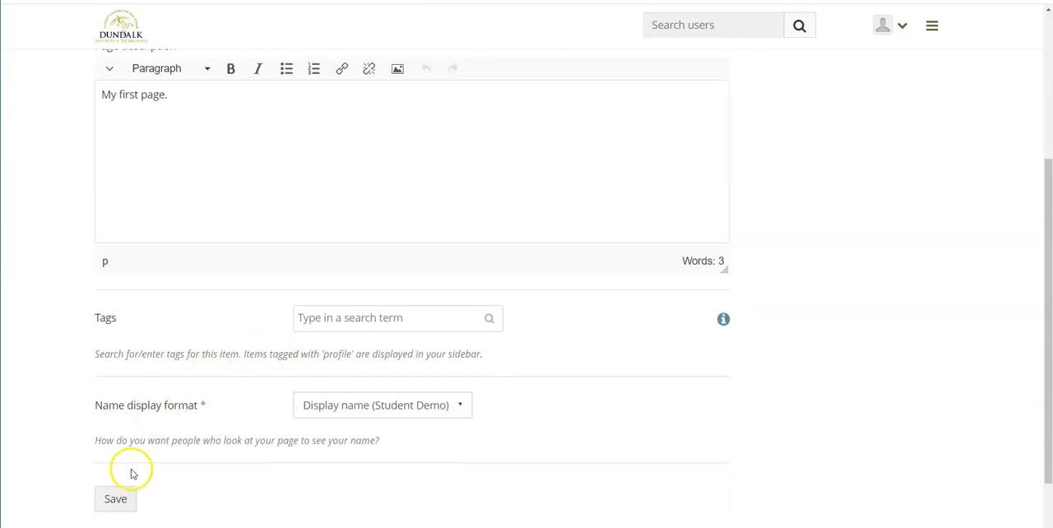
click(112, 502)
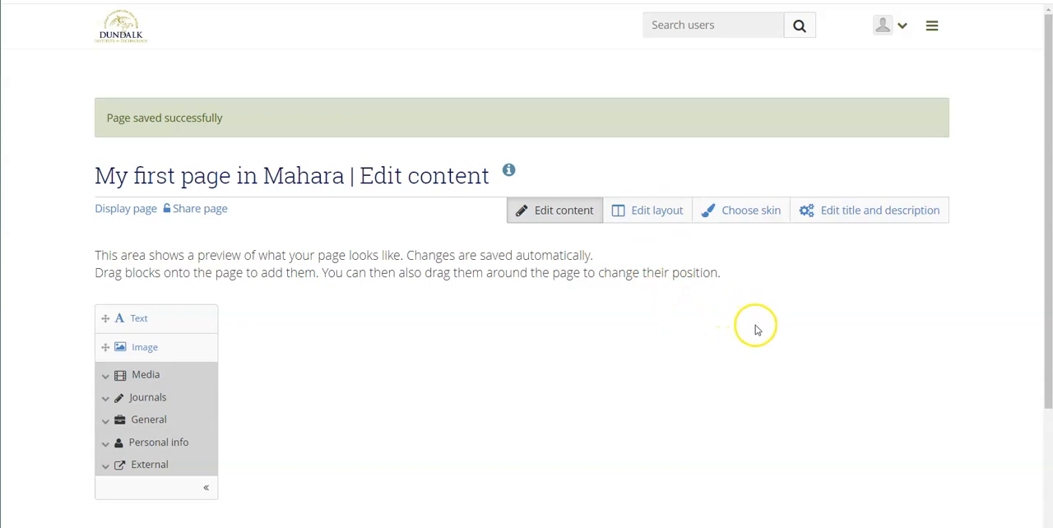
click(646, 214)
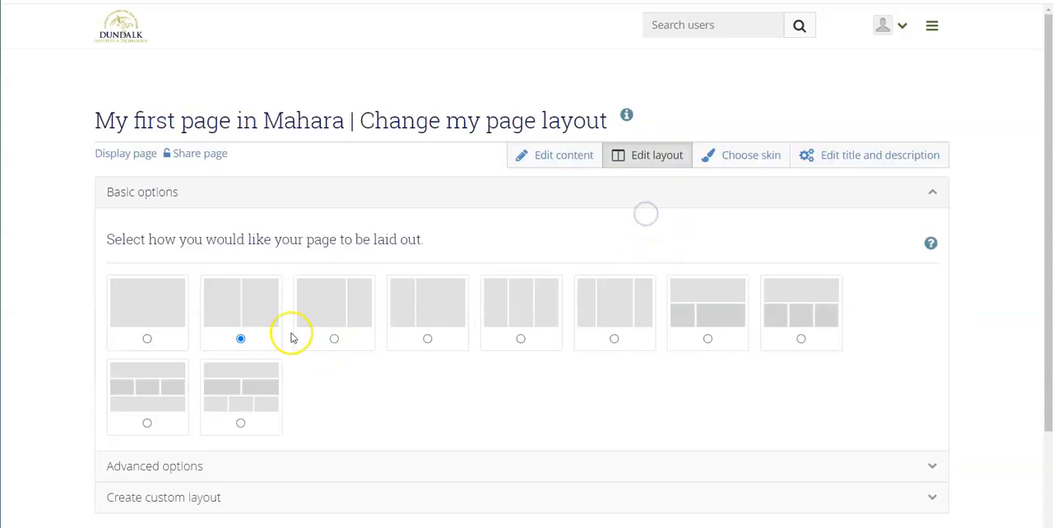
scroll(534, 369, down, 3)
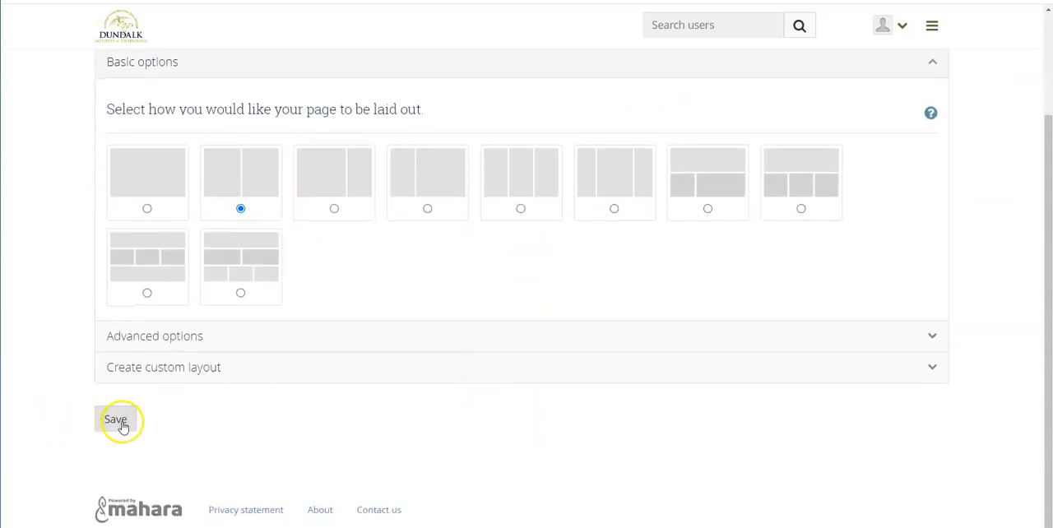
click(123, 426)
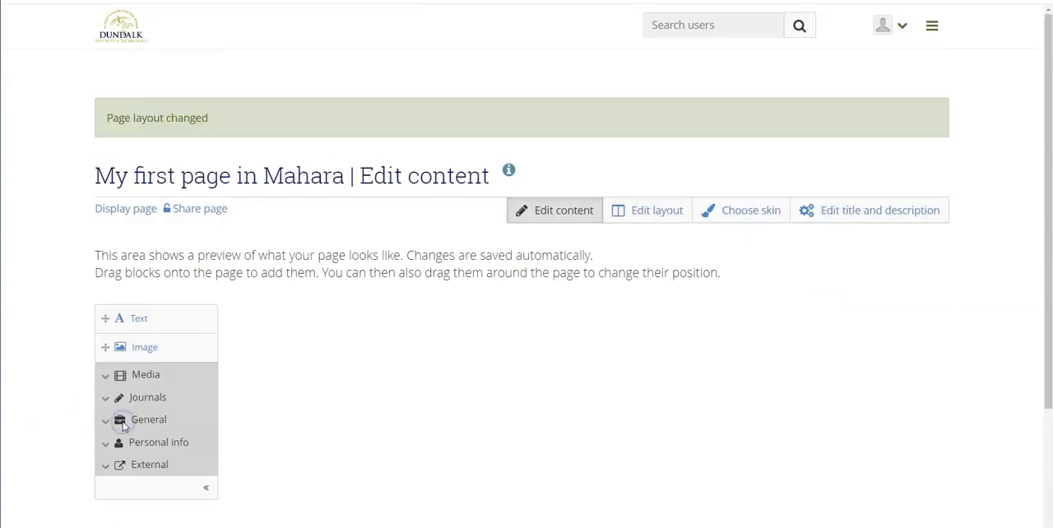
click(239, 380)
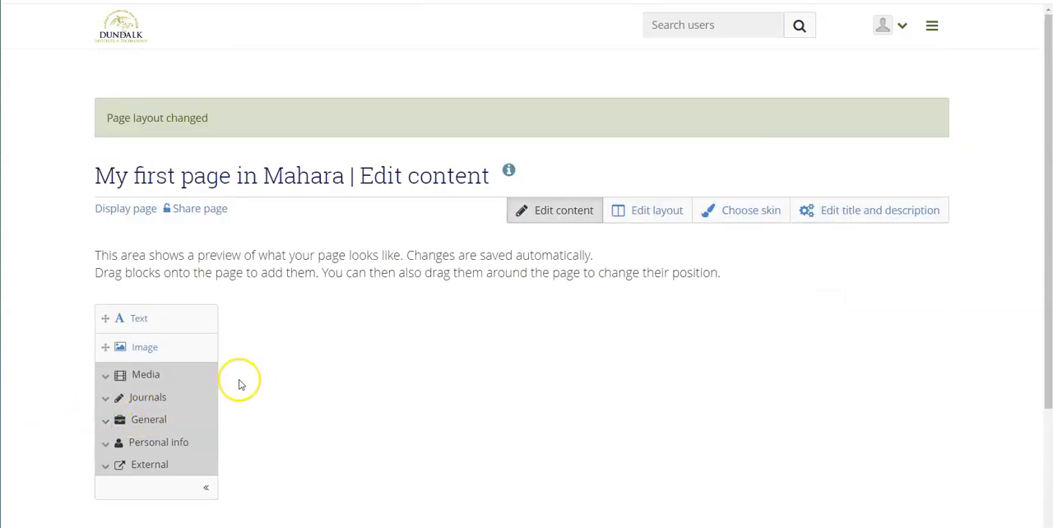
- Return to the Pages and collections overview and check the options available for "My first page in Mahara"
click(932, 28)
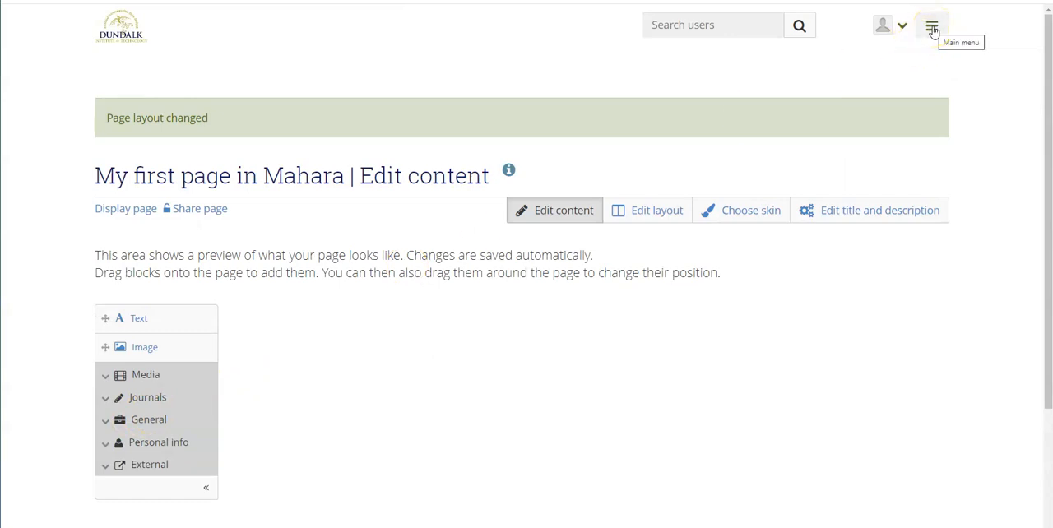
click(932, 28)
click(795, 163)
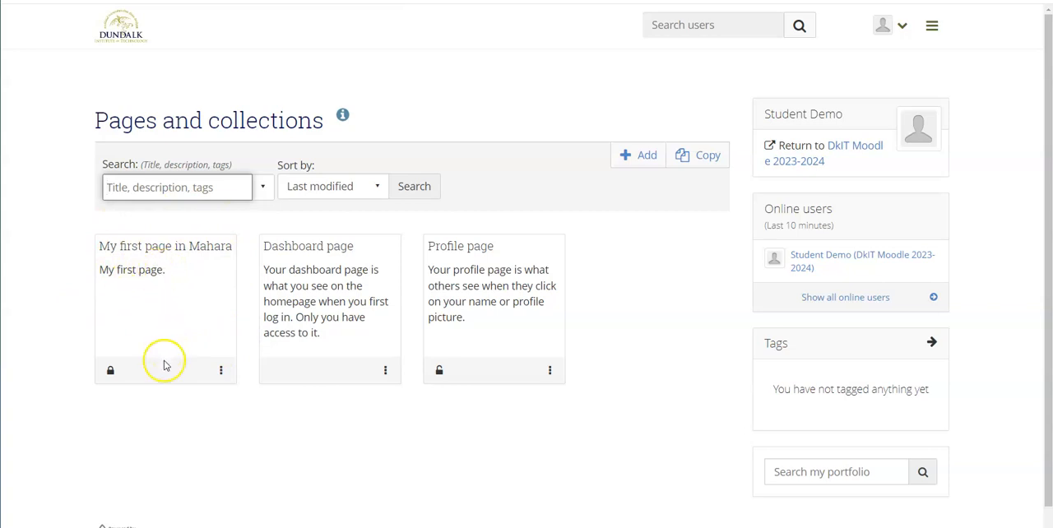
click(221, 376)
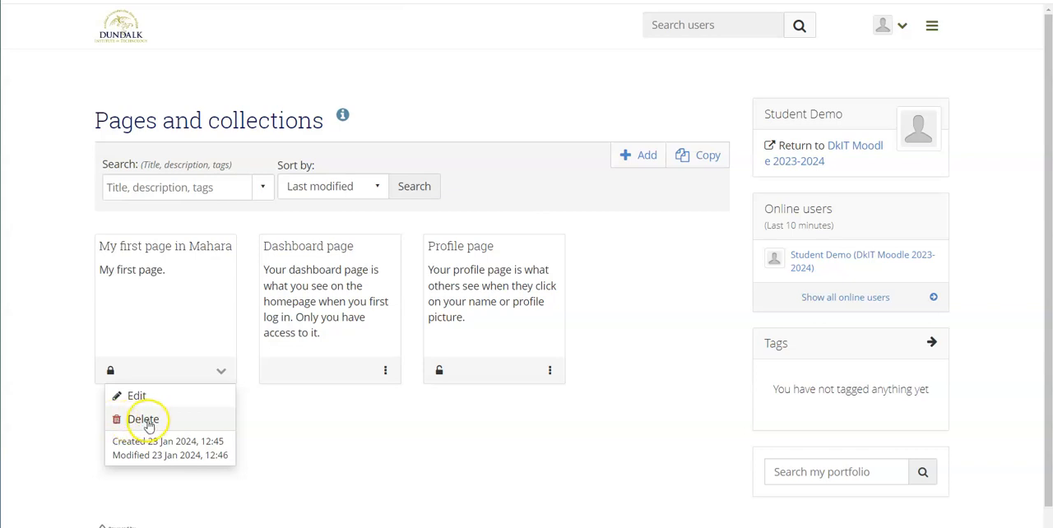
click(291, 429)
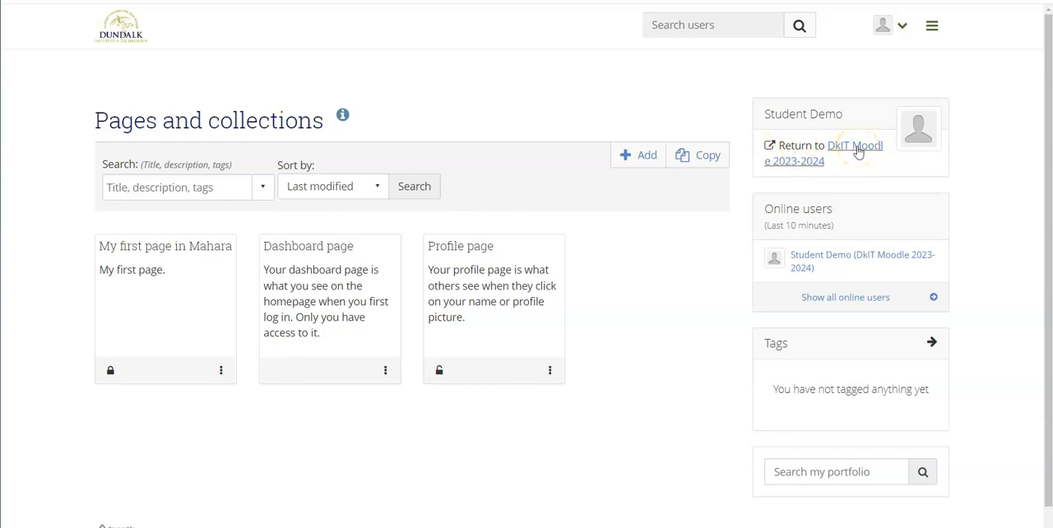
- Log out of the student account
click(903, 31)
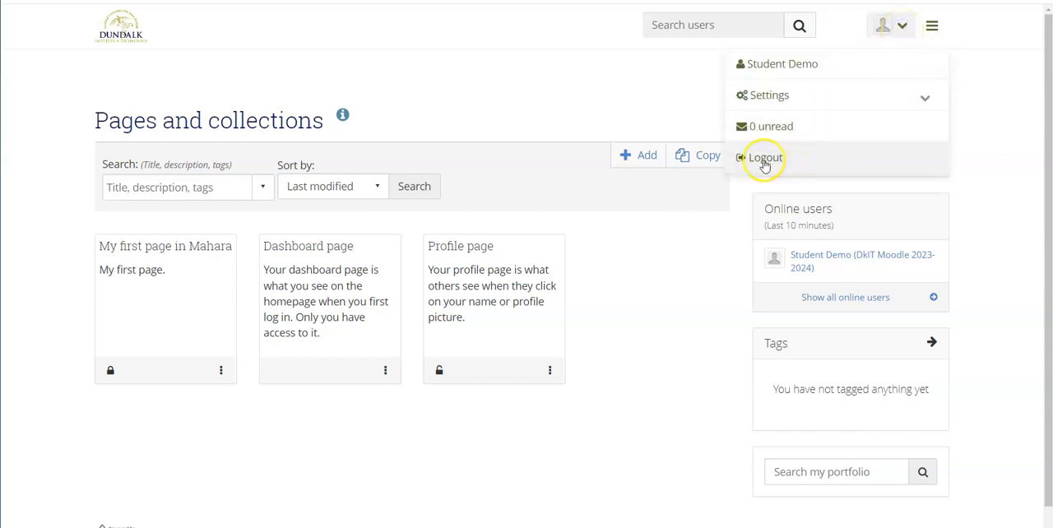